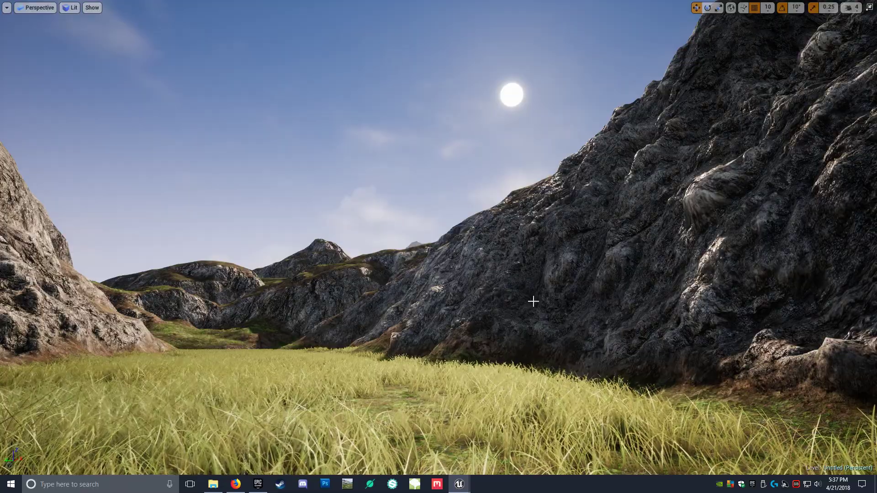
# Step: Create a new level with the default floor and sky, discarding the current level, and show the Landscape_Materials folder
pyautogui.moveTo(439, 247); pyautogui.dragTo(324, 299, button='right')
pyautogui.moveTo(251, 256); pyautogui.dragTo(379, 254, button='right')
pyautogui.press('F11')
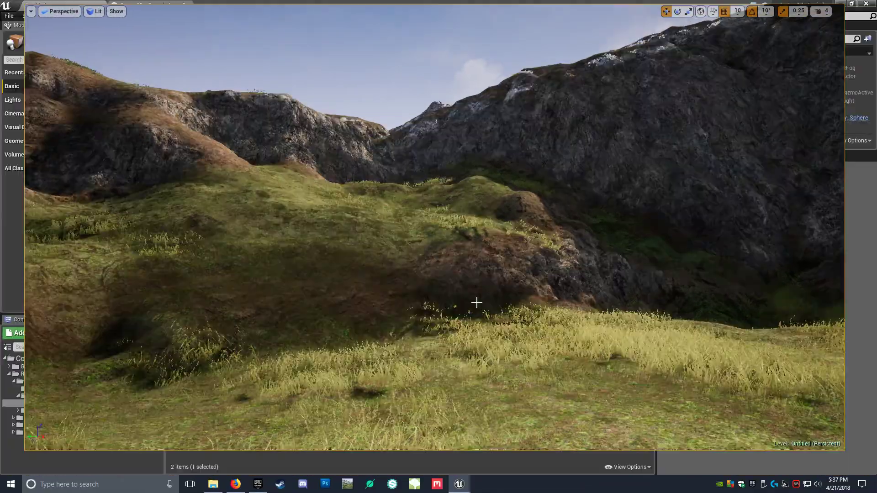
pyautogui.click(9, 17)
pyautogui.click(32, 31)
pyautogui.click(372, 210)
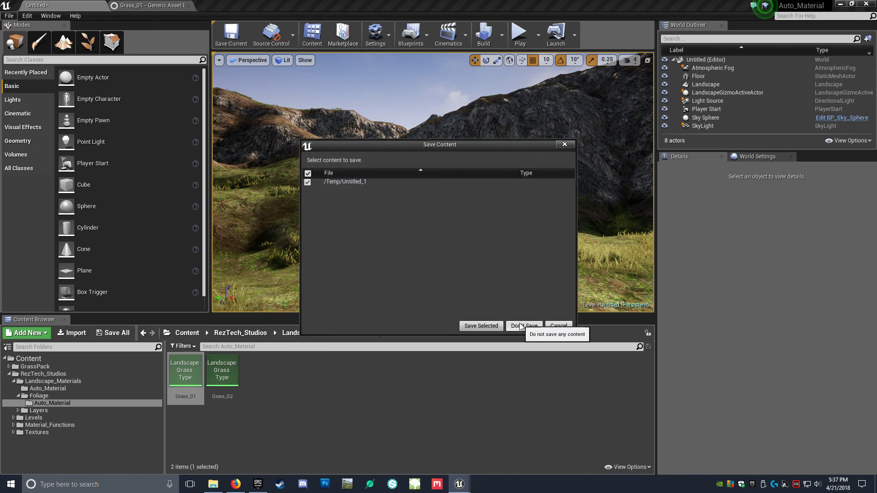
pyautogui.click(510, 323)
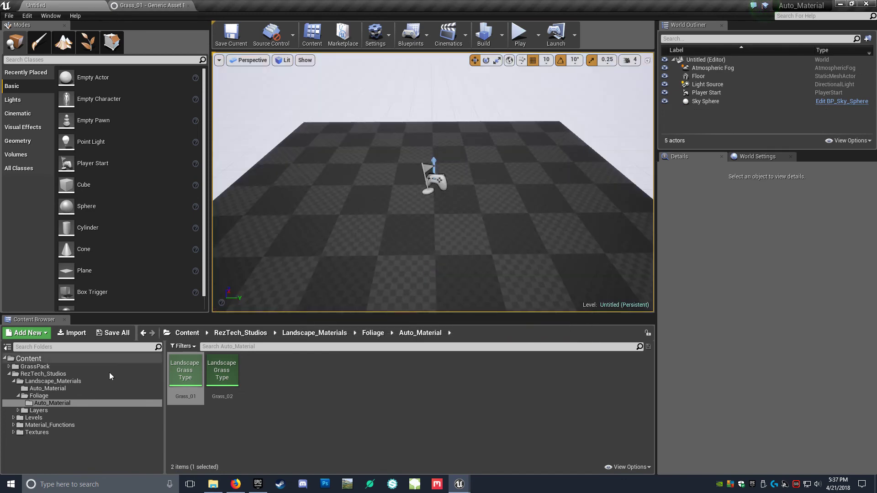
pyautogui.click(51, 381)
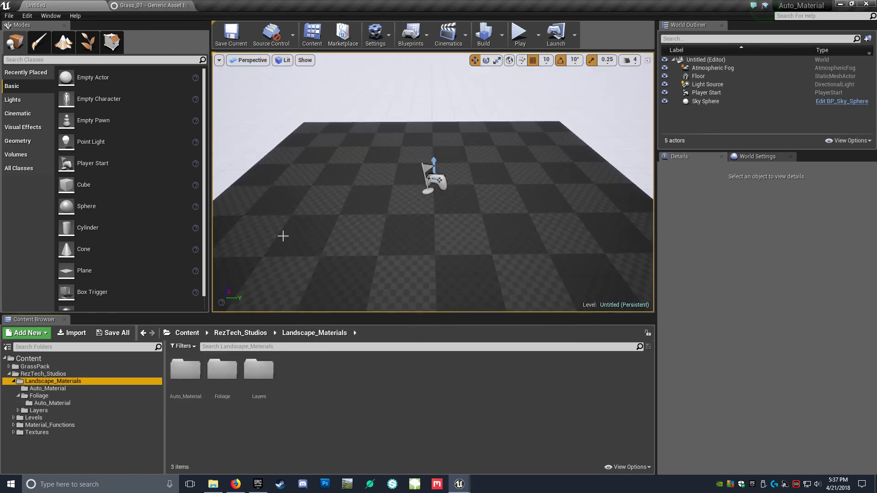
# Step: Set the Light Source's intensity to 8 and enable a colour temperature of 4500
pyautogui.click(708, 85)
pyautogui.click(750, 309)
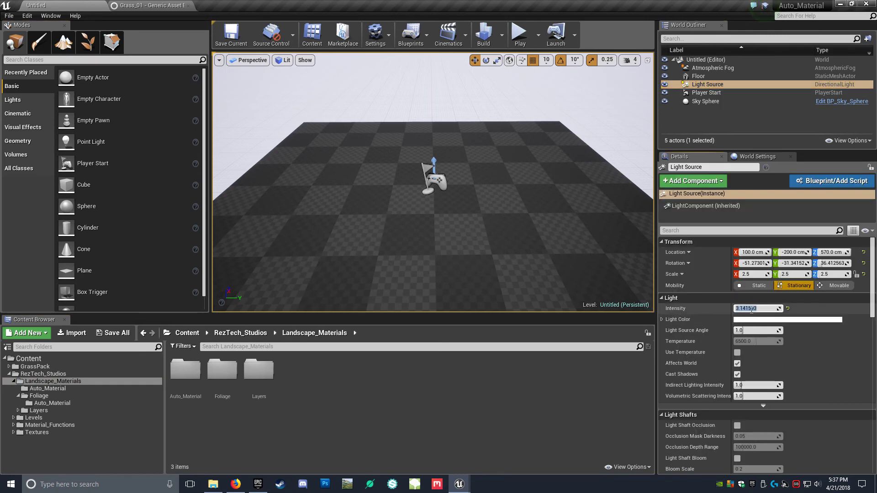
pyautogui.write('8')
pyautogui.press('Return')
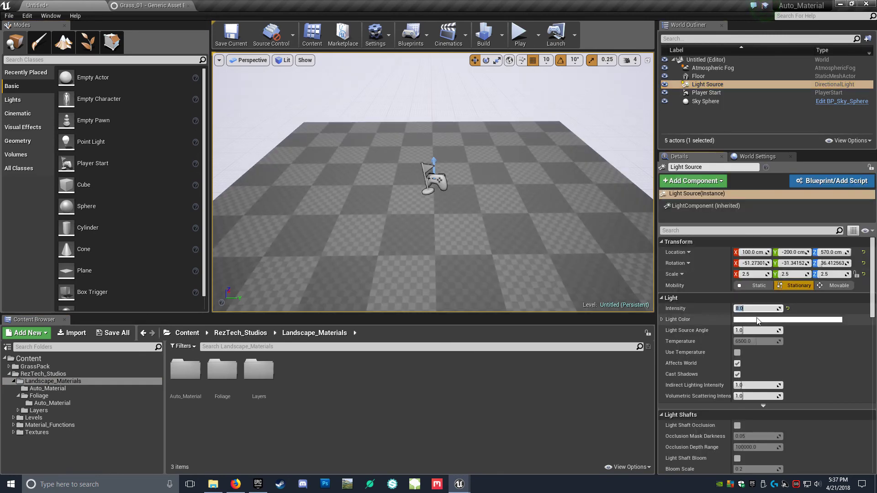
pyautogui.click(737, 352)
pyautogui.click(745, 341)
pyautogui.write('4500')
pyautogui.press('Return')
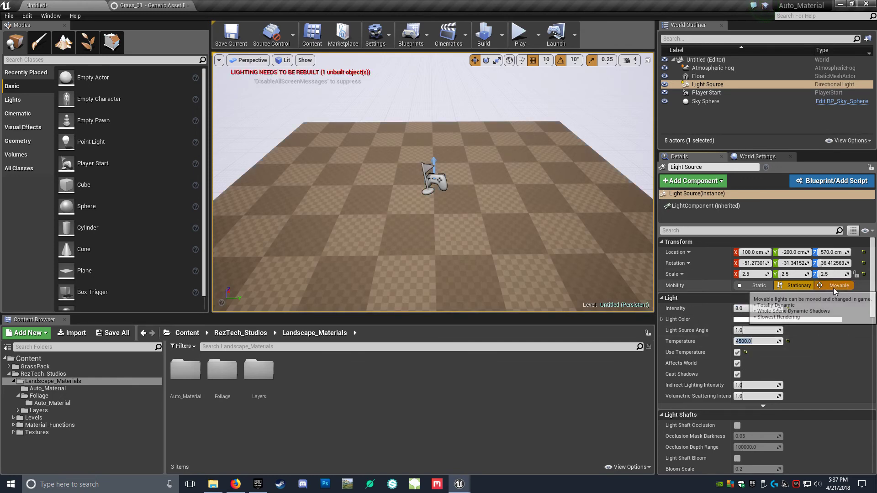
# Step: Make the Light Source movable and set its Far Shadow Cascade Count to 4
pyautogui.scroll(-2, 764, 363)
pyautogui.scroll(-8, 764, 362)
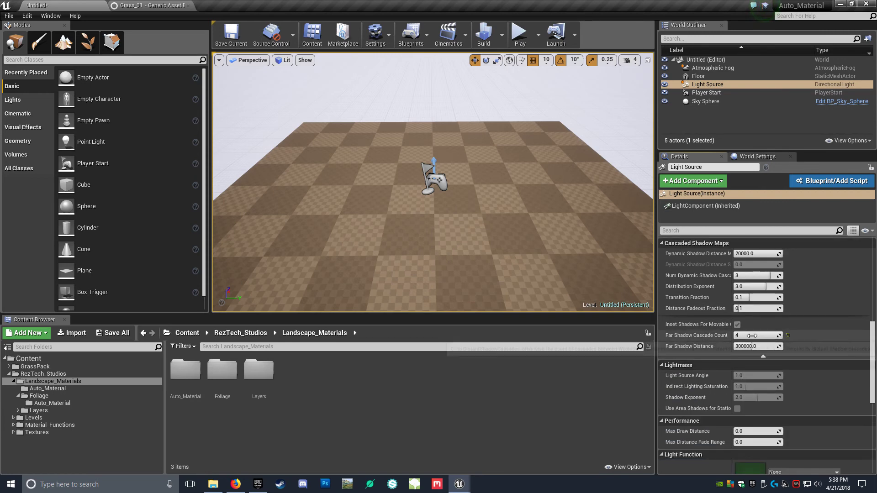
pyautogui.scroll(10, 751, 338)
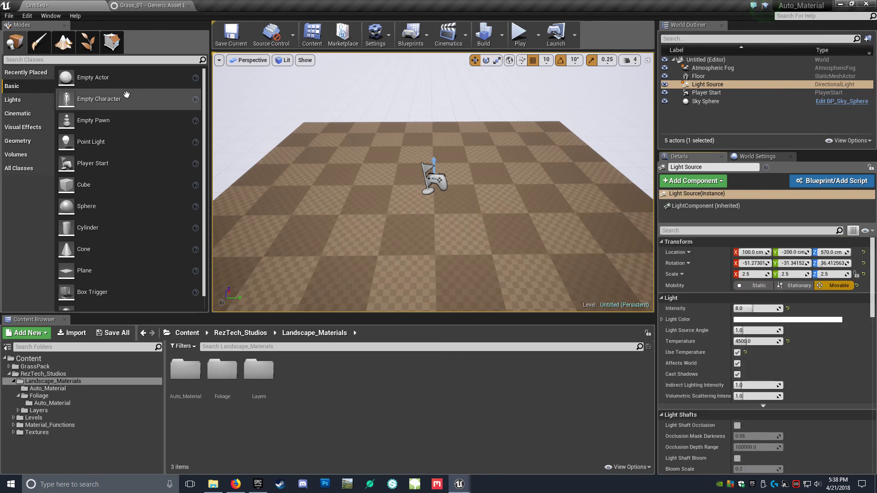
# Step: Find the Sky Light actor and place it on the floor beside the Player Start
pyautogui.click(66, 59)
pyautogui.write('sky')
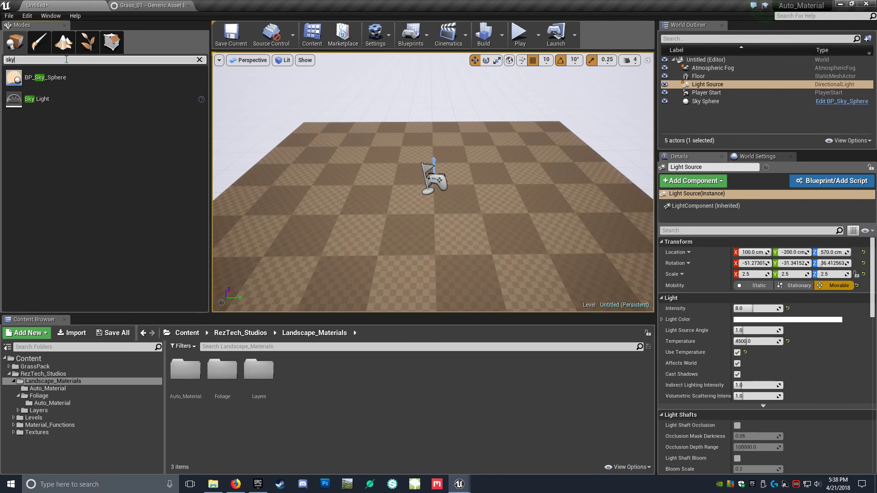
pyautogui.moveTo(36, 99); pyautogui.dragTo(352, 182)
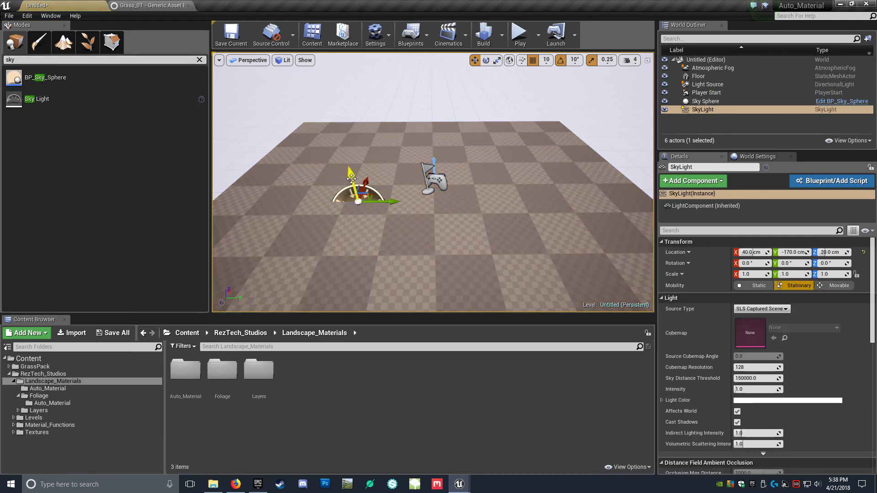
# Step: Tint the SkyLight's light colour a pale warm yellow and set its mobility to Movable
pyautogui.scroll(-2, 758, 367)
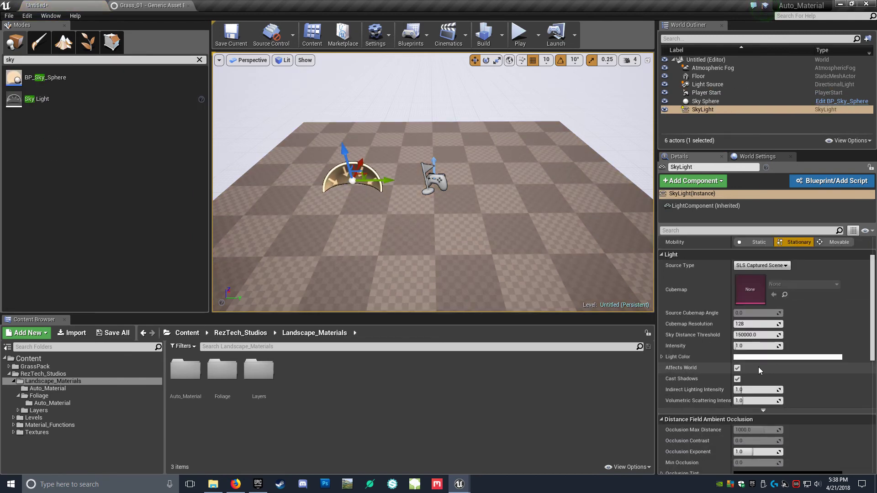
pyautogui.click(747, 360)
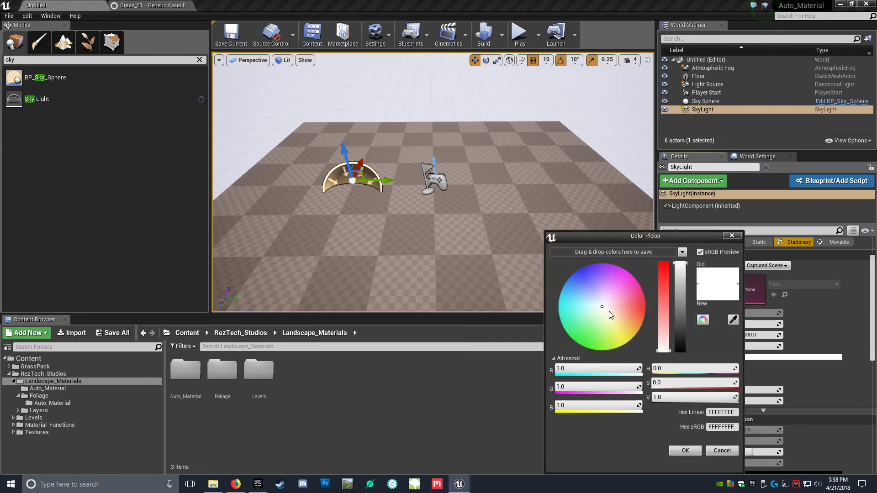
pyautogui.click(610, 311)
pyautogui.click(684, 451)
pyautogui.click(839, 243)
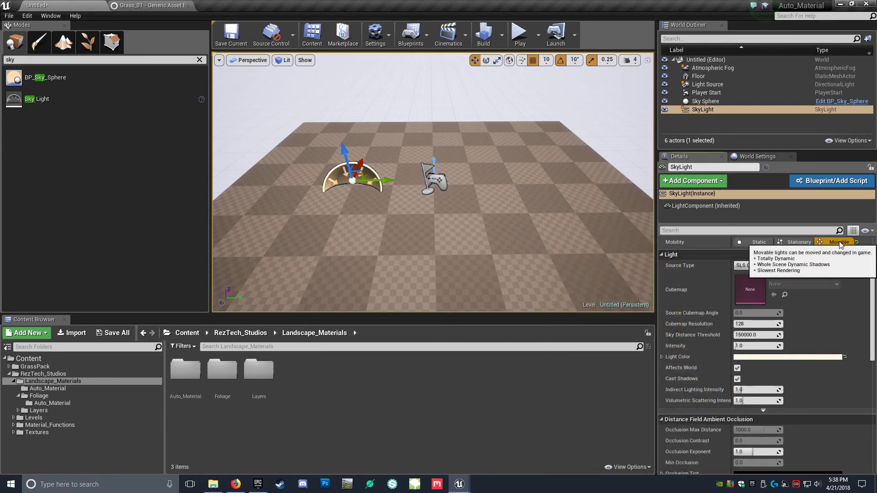
# Step: Import a new landscape from the heightmap file in the Map_08 folder, keeping the detected 2017 × 2017 resolution
pyautogui.click(64, 42)
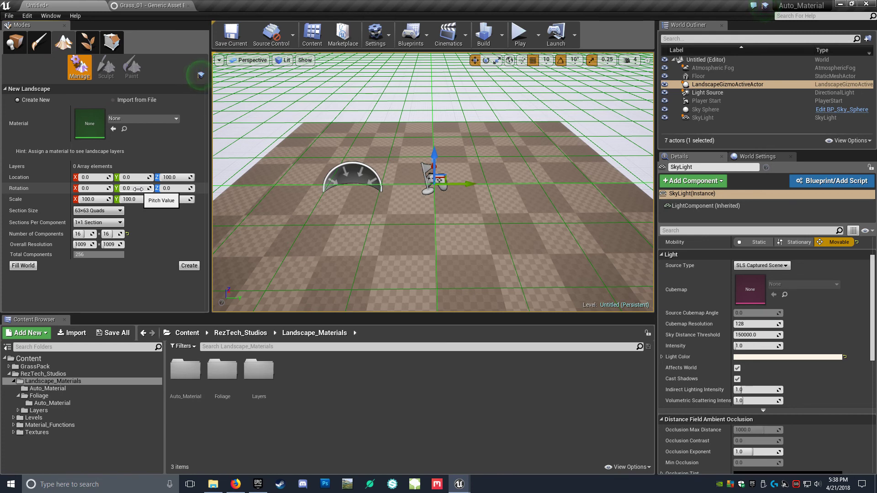
pyautogui.click(119, 101)
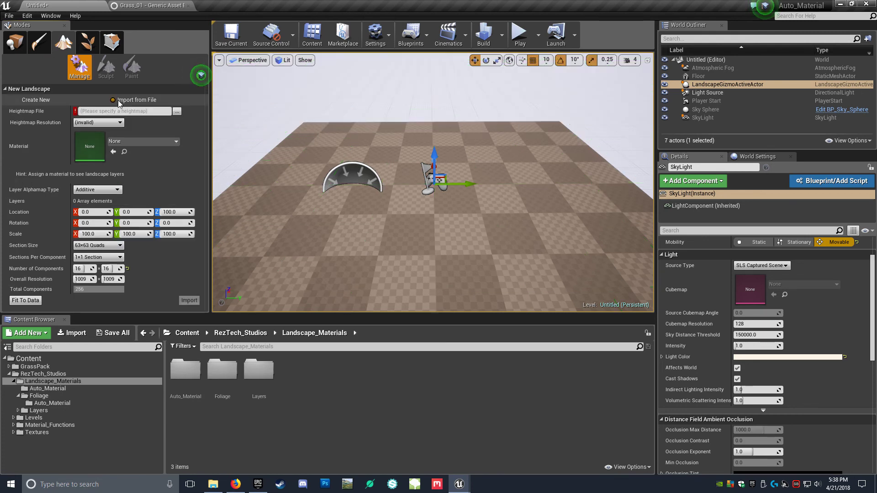
pyautogui.click(177, 111)
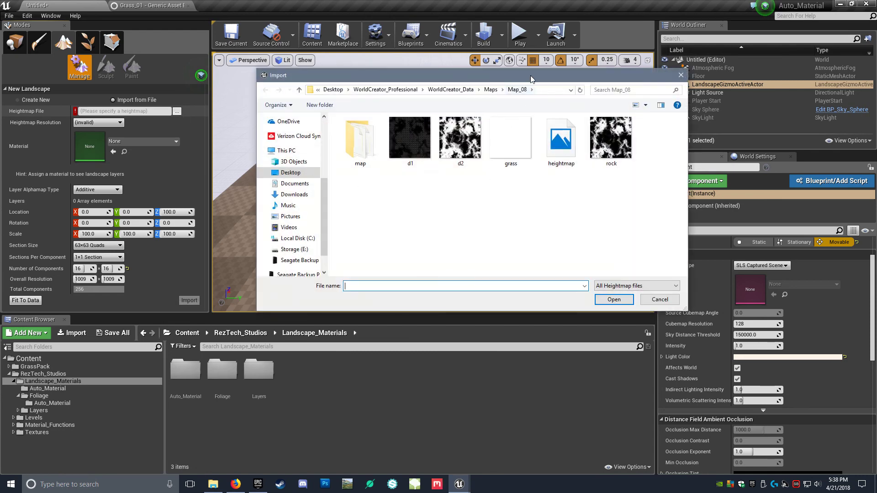
pyautogui.click(328, 224)
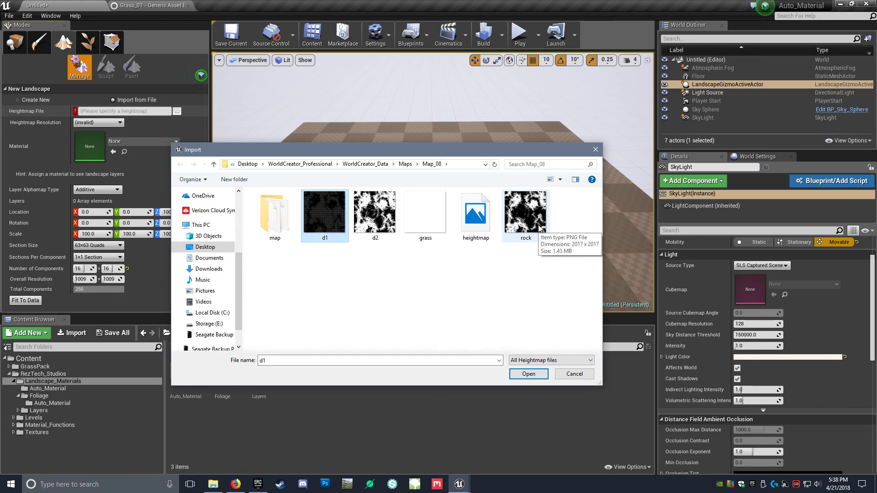
pyautogui.moveTo(405, 151); pyautogui.dragTo(414, 132)
pyautogui.click(465, 250)
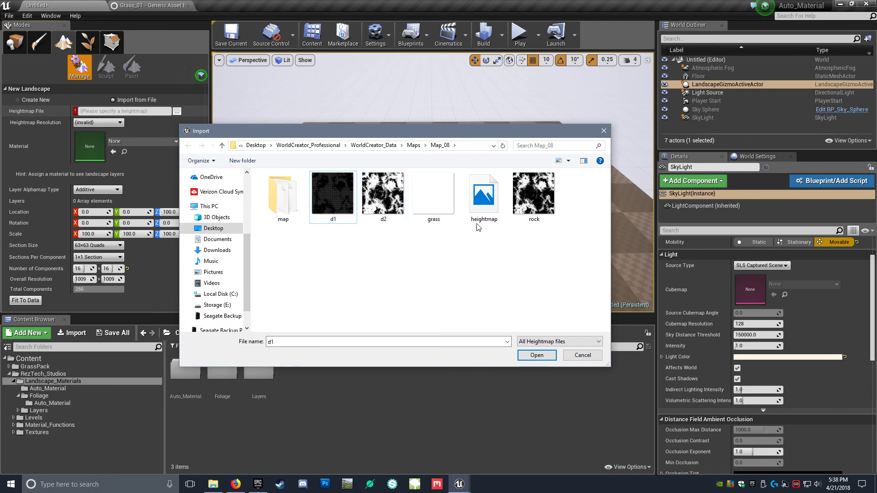
pyautogui.click(477, 206)
pyautogui.click(530, 356)
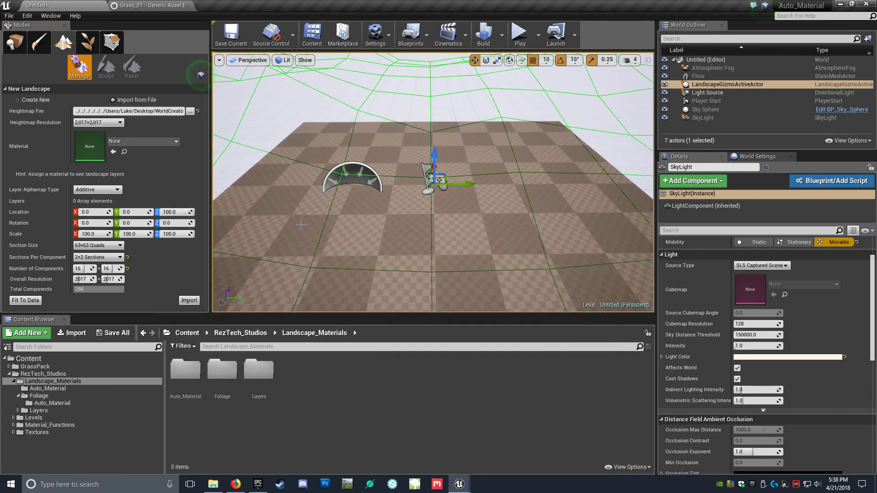
pyautogui.click(190, 301)
# Step: Select the imported landscape and assign Auto_Material_Inst from the Auto_Material folder as its landscape material
pyautogui.moveTo(389, 183)
pyautogui.mouseDown(button='right')
pyautogui.moveTo(338, 146)
pyautogui.moveTo(377, 137)
pyautogui.moveTo(270, 132)
pyautogui.moveTo(425, 140)
pyautogui.moveTo(476, 124)
pyautogui.moveTo(348, 124)
pyautogui.moveTo(306, 135)
pyautogui.mouseUp(button='right')
pyautogui.press('w')
pyautogui.press('F11')
pyautogui.press('s')
pyautogui.moveTo(329, 172)
pyautogui.mouseDown(button='right')
pyautogui.moveTo(292, 169)
pyautogui.moveTo(521, 175)
pyautogui.moveTo(389, 192)
pyautogui.moveTo(365, 172)
pyautogui.moveTo(315, 171)
pyautogui.mouseUp(button='right')
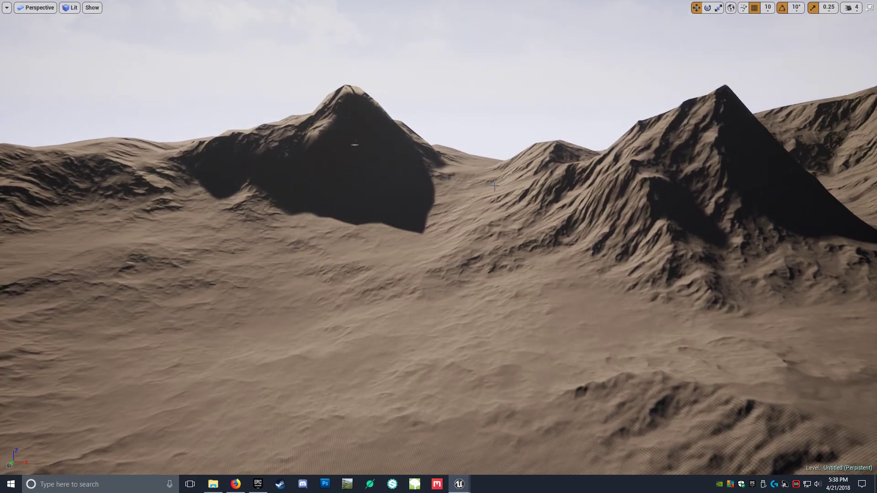
pyautogui.press('F11')
pyautogui.click(15, 41)
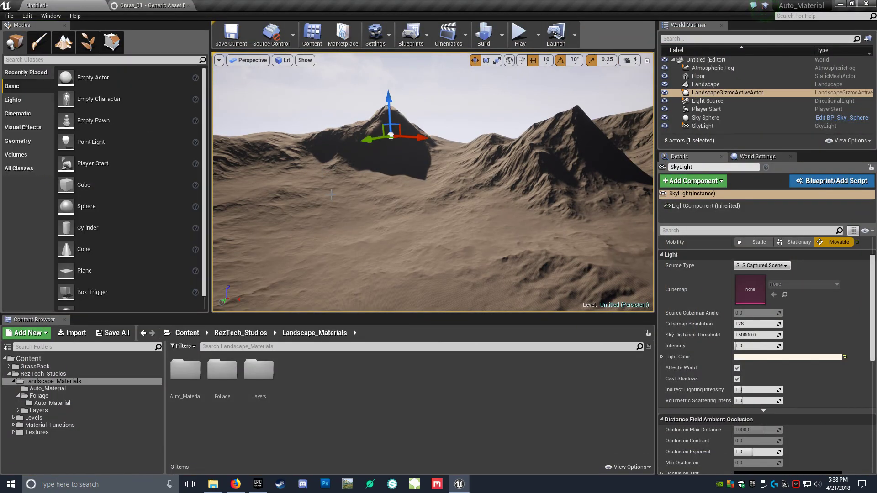
pyautogui.click(480, 239)
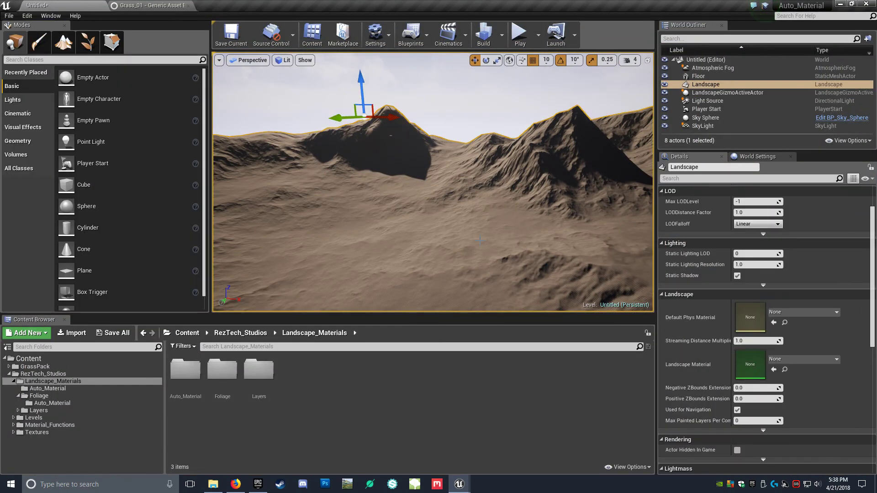
pyautogui.doubleClick(185, 370)
pyautogui.click(222, 370)
pyautogui.moveTo(222, 370); pyautogui.dragTo(791, 368)
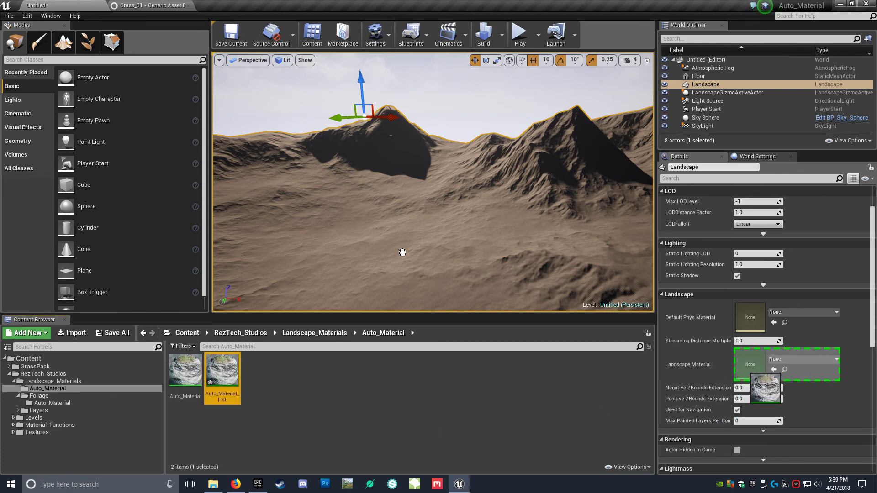
pyautogui.moveTo(791, 368); pyautogui.dragTo(777, 379)
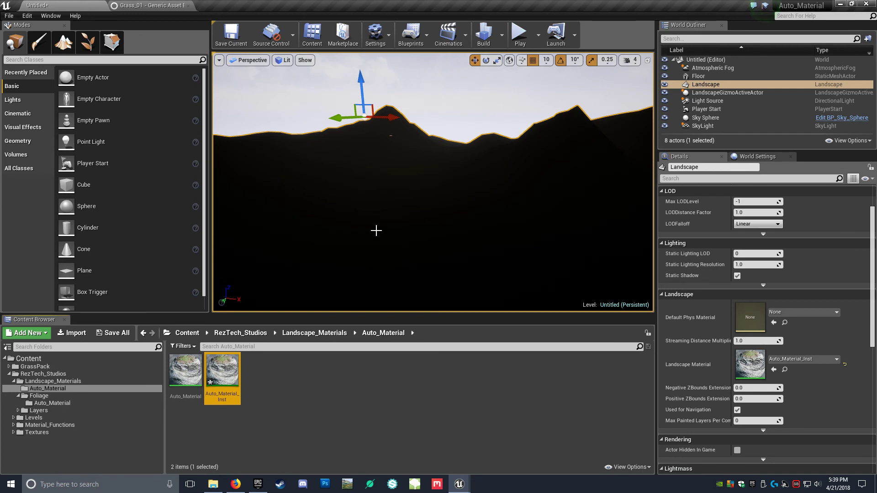
# Step: Switch to landscape painting and assign Auto_Material_LayerInfo to the Auto_Material target layer
pyautogui.click(64, 41)
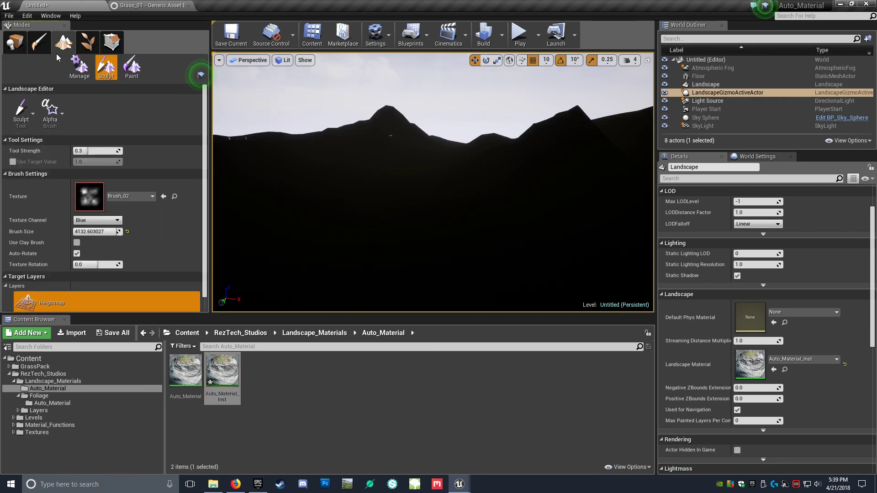
pyautogui.click(131, 69)
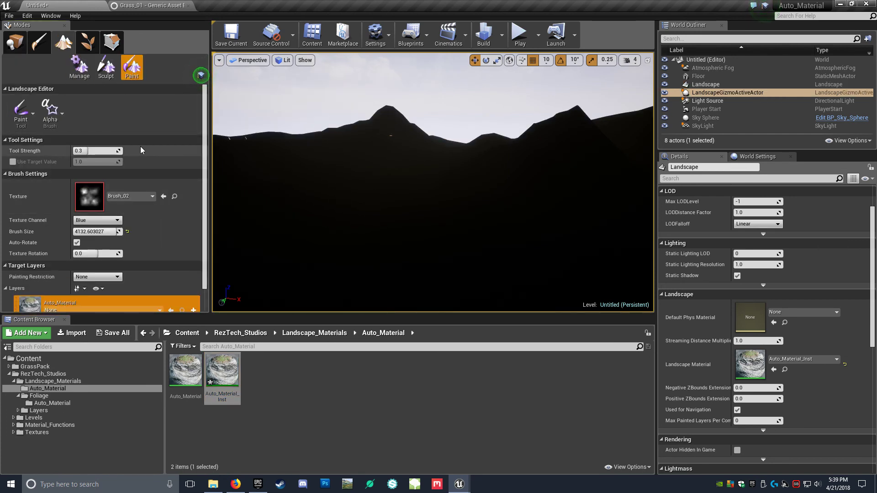
pyautogui.scroll(-5, 147, 146)
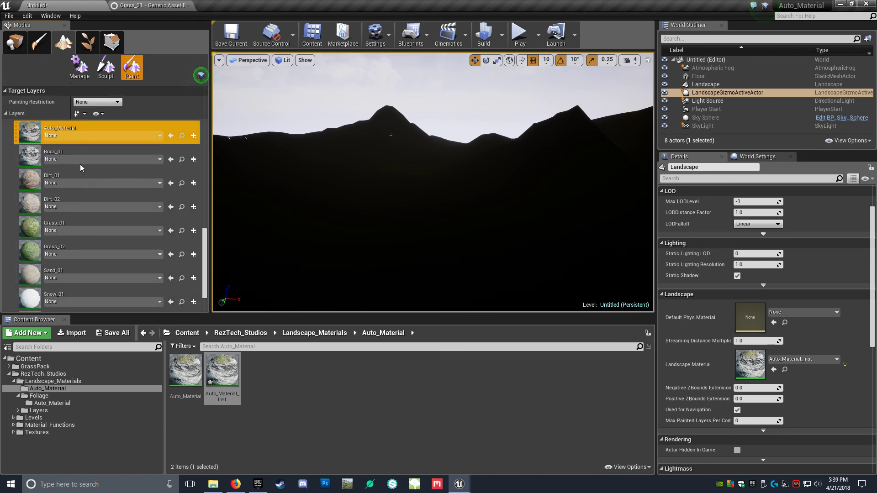
pyautogui.scroll(-1, 87, 206)
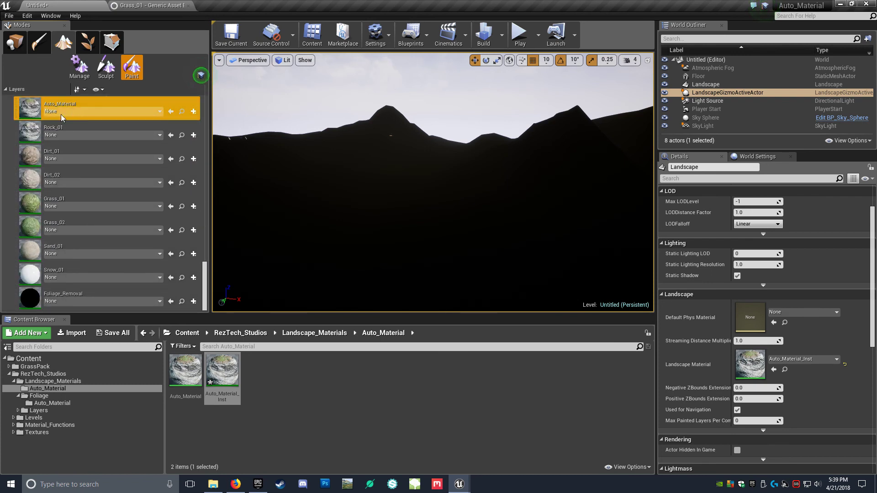
pyautogui.click(82, 111)
pyautogui.click(87, 178)
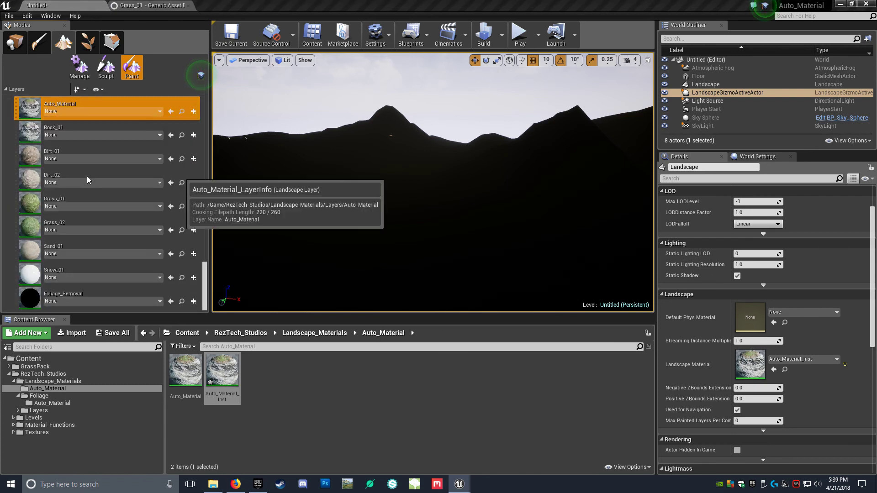
# Step: Assign the matching existing layer info assets to the Rock_01, Dirt_01 and Dirt_02 target layers
pyautogui.click(64, 135)
pyautogui.click(69, 170)
pyautogui.click(64, 158)
pyautogui.click(73, 213)
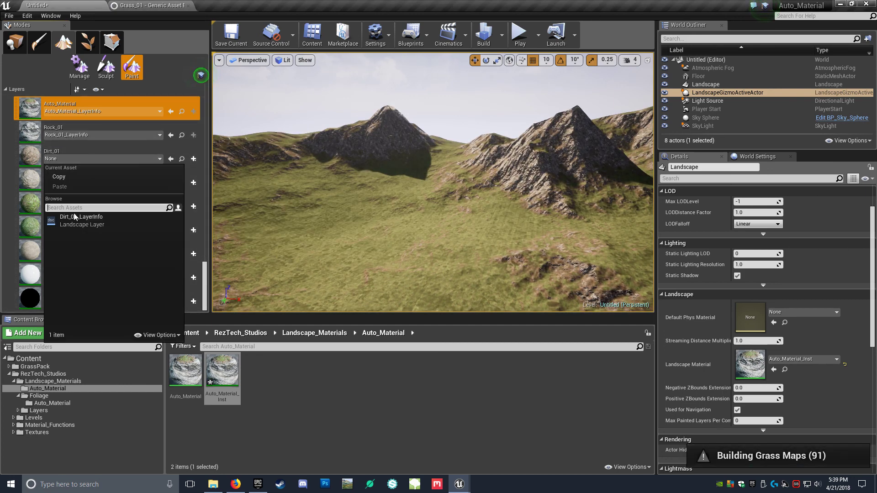
pyautogui.click(61, 186)
pyautogui.click(78, 240)
# Step: Assign Grass_01_LayerInfo and Grass_02_LayerInfo to their corresponding grass target layers
pyautogui.click(65, 206)
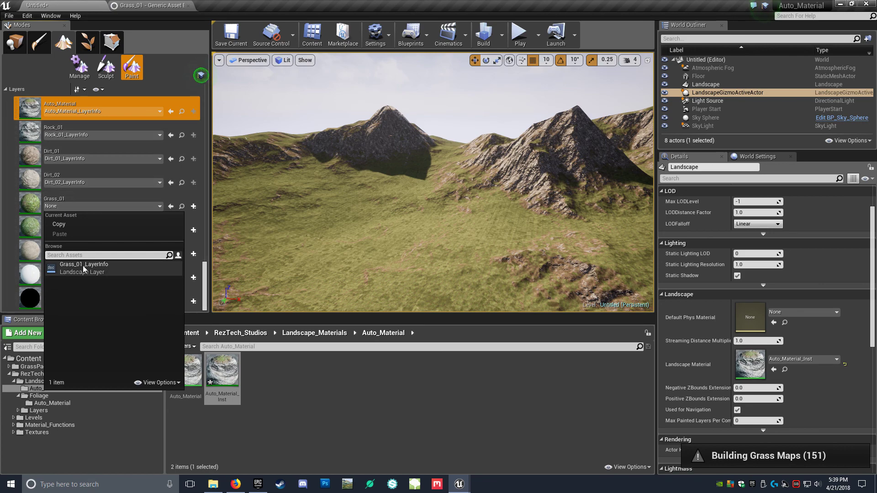
pyautogui.click(75, 269)
pyautogui.click(73, 229)
pyautogui.click(83, 293)
# Step: Assign the matching existing layer info assets to the Sand_01, Snow_01 and Foliage_Removal target layers
pyautogui.click(69, 254)
pyautogui.click(78, 313)
pyautogui.click(69, 278)
pyautogui.click(85, 333)
pyautogui.click(76, 299)
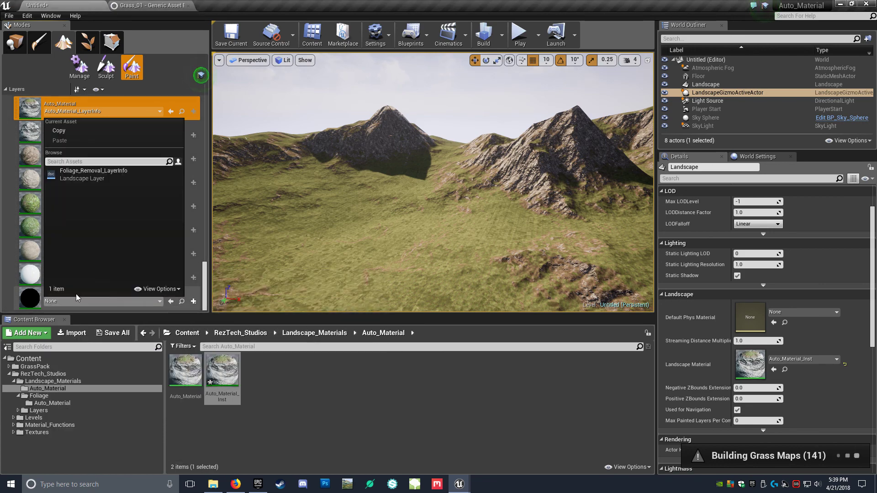
pyautogui.click(78, 181)
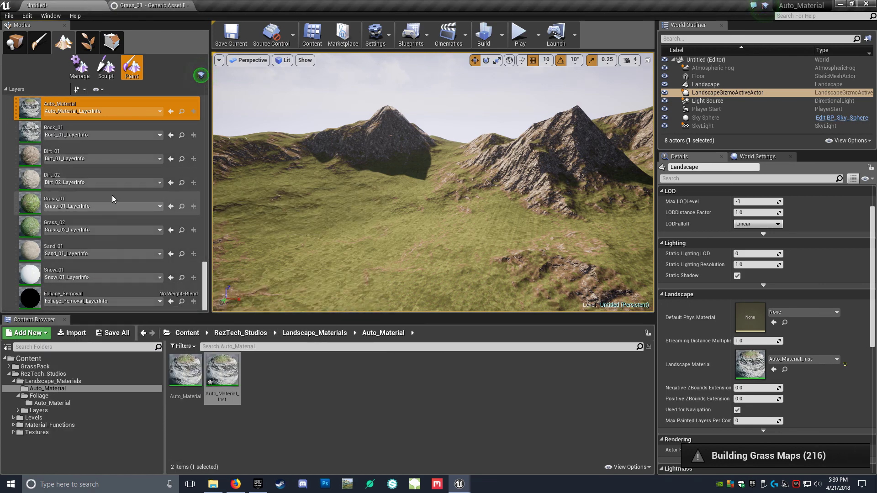
# Step: Reapply Auto_Material_Inst as the landscape material and inspect the grassy terrain up close in a full-screen viewport
pyautogui.click(228, 377)
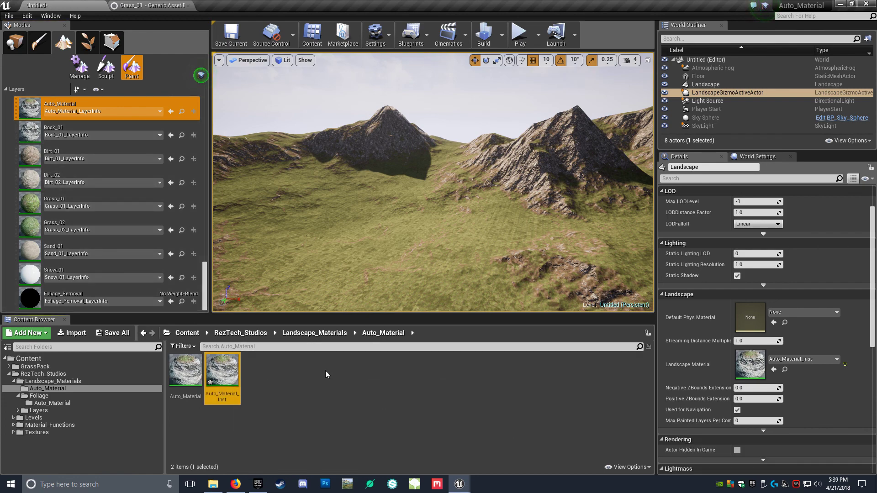
pyautogui.click(773, 370)
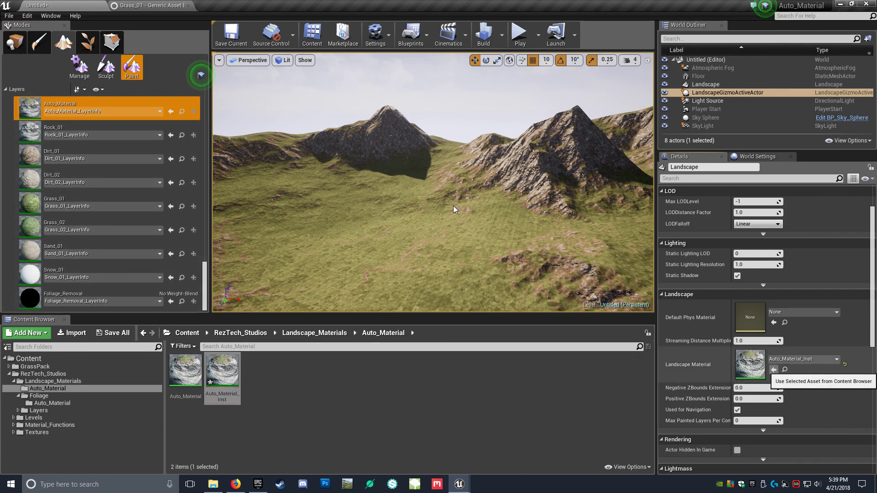
pyautogui.moveTo(432, 202)
pyautogui.mouseDown(button='right')
pyautogui.moveTo(400, 184)
pyautogui.moveTo(410, 184)
pyautogui.moveTo(272, 205)
pyautogui.moveTo(375, 206)
pyautogui.moveTo(502, 231)
pyautogui.moveTo(442, 206)
pyautogui.mouseUp(button='right')
pyautogui.press('F11')
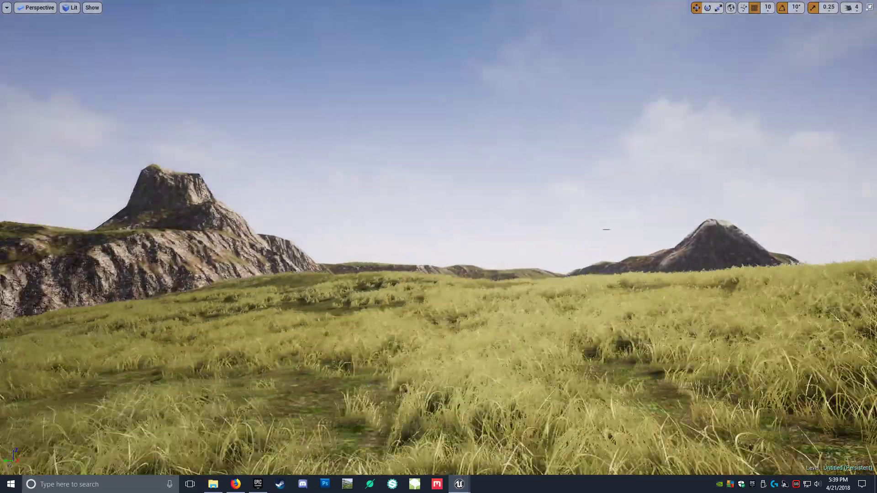